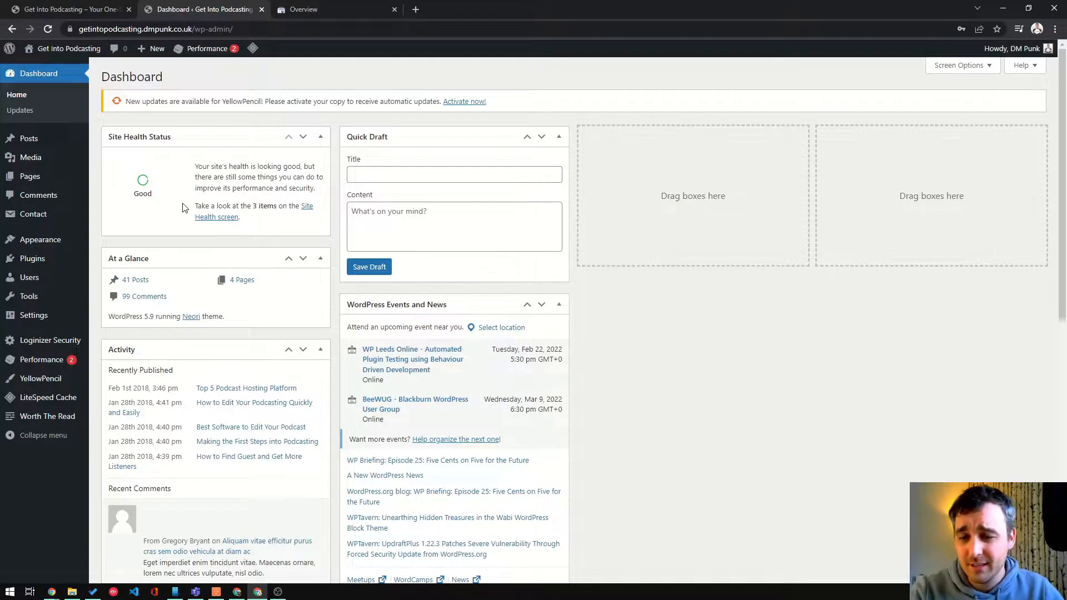
Look over the Google Search Console overview, the WordPress dashboard and the Get Into Podcasting home page.
left_click(358, 8)
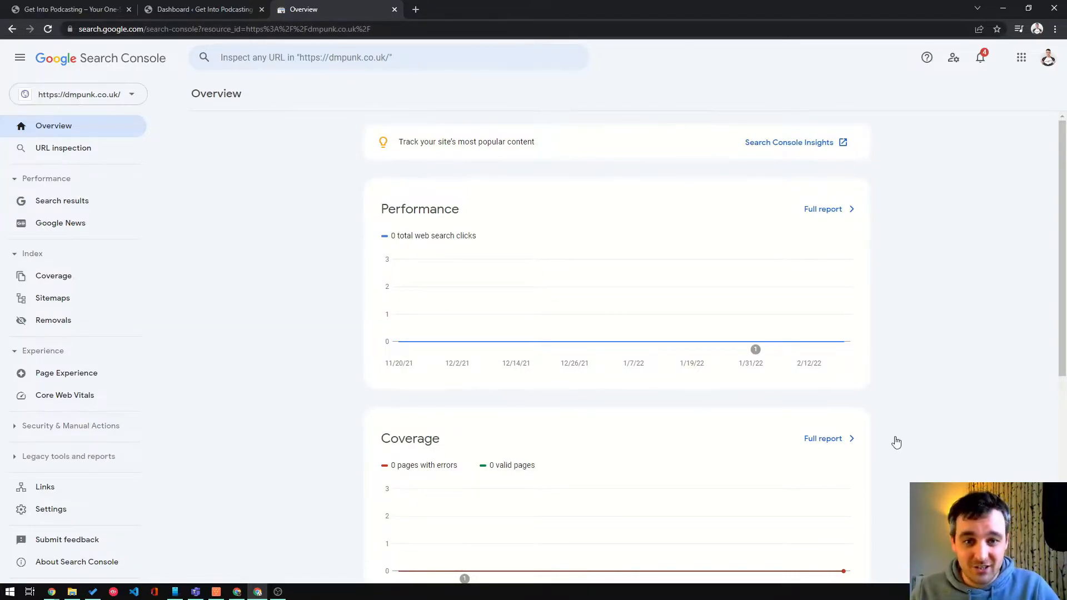
scroll(343, 400, "down", 6)
scroll(591, 434, "up", 6)
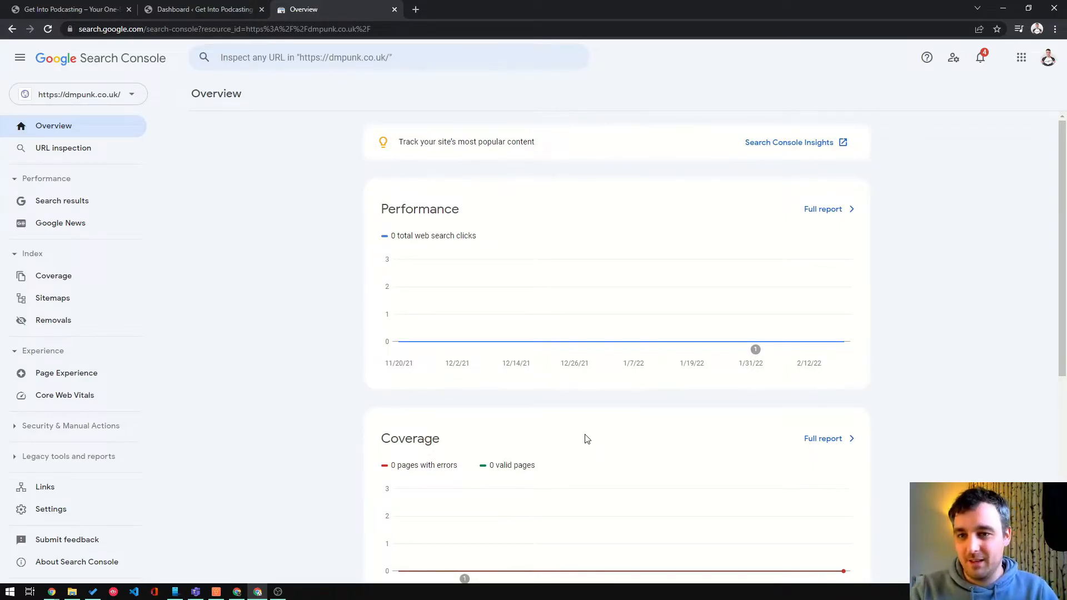
left_click(159, 10)
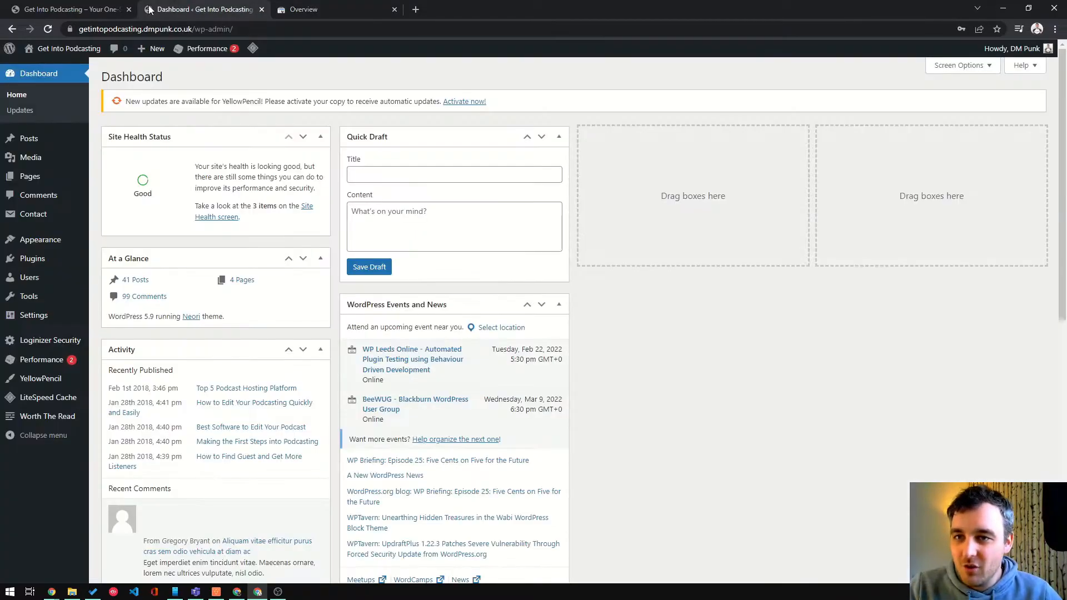
left_click(98, 11)
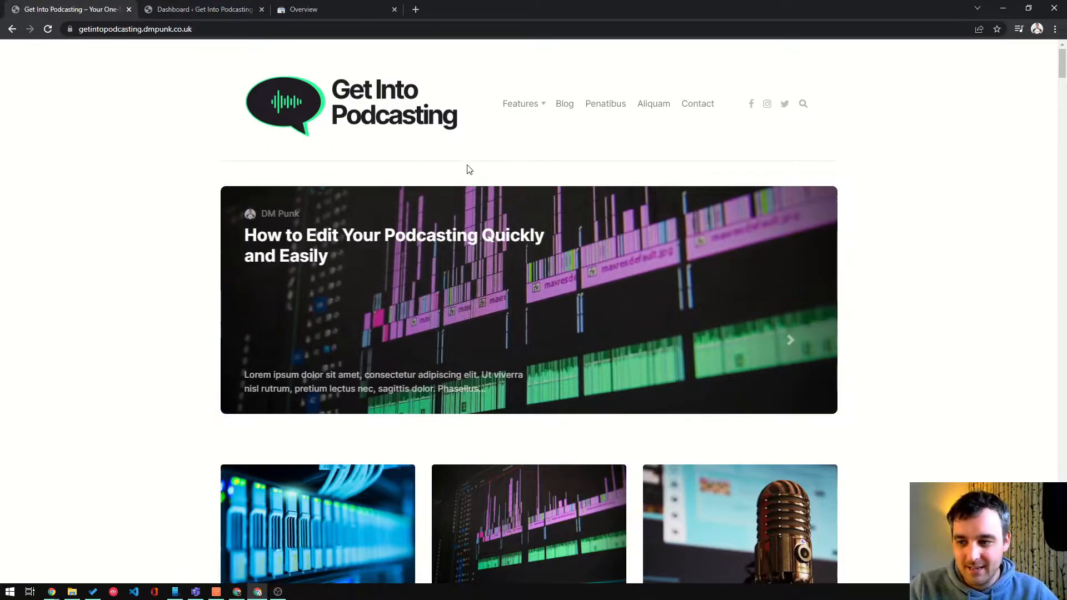
Start adding a property in Google Search Console, using the URL prefix property type.
left_click(342, 4)
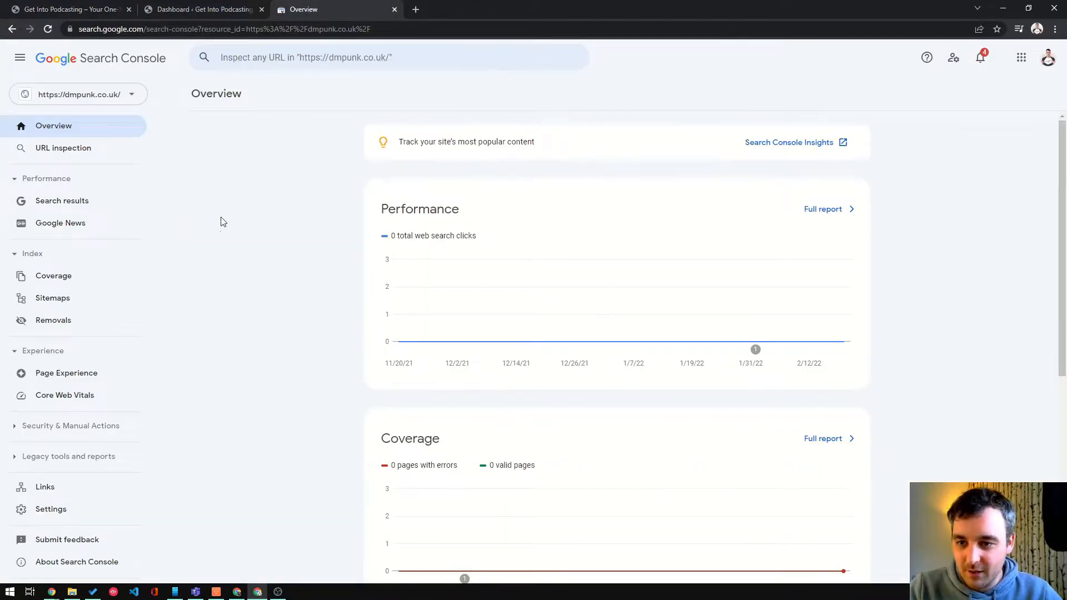
left_click(113, 101)
left_click(93, 384)
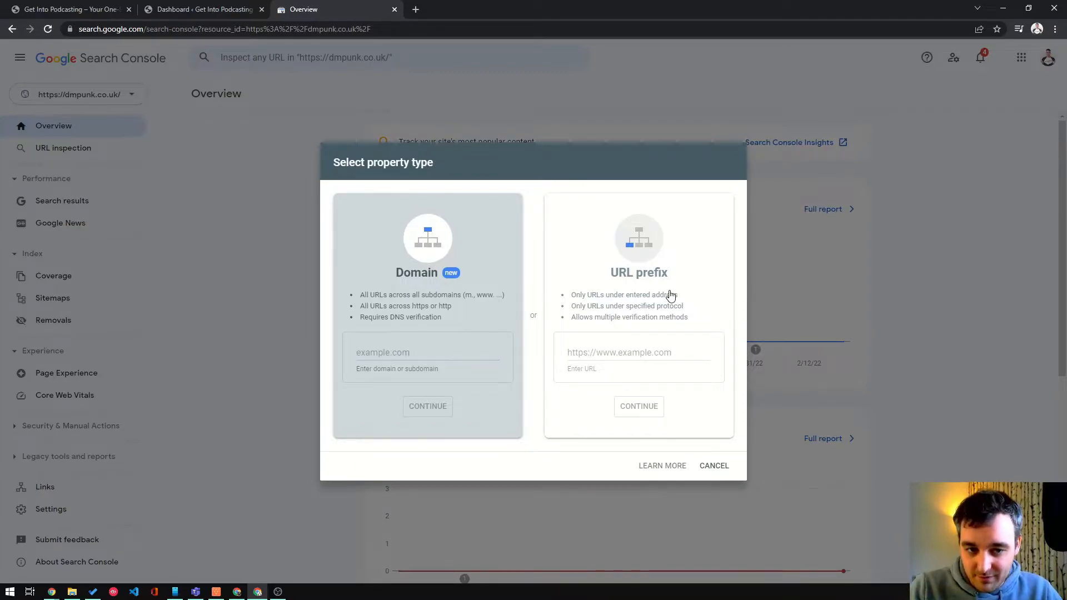
left_click(633, 358)
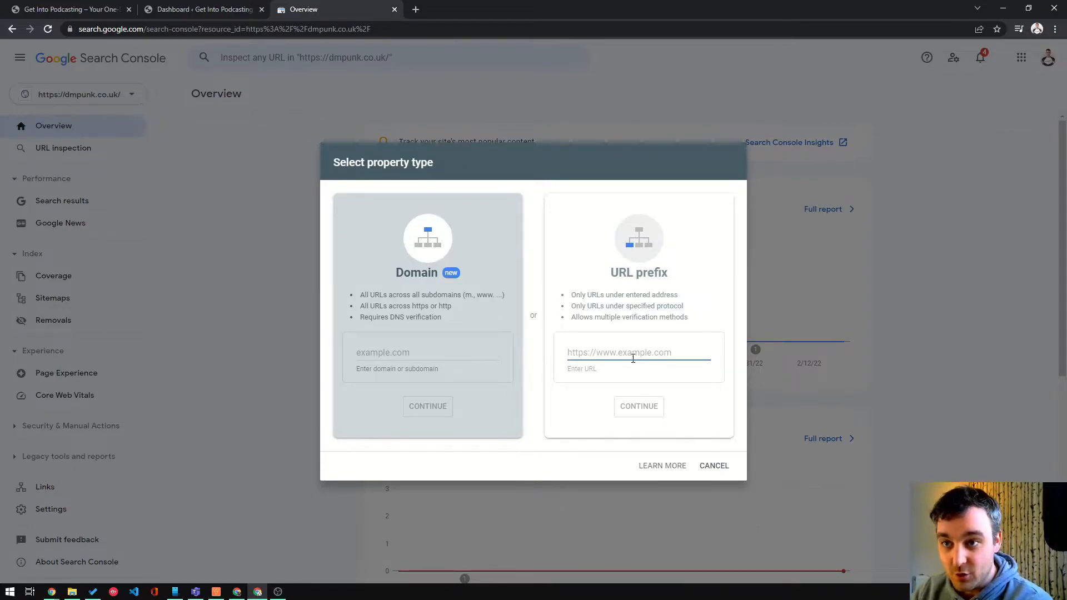
left_click(67, 10)
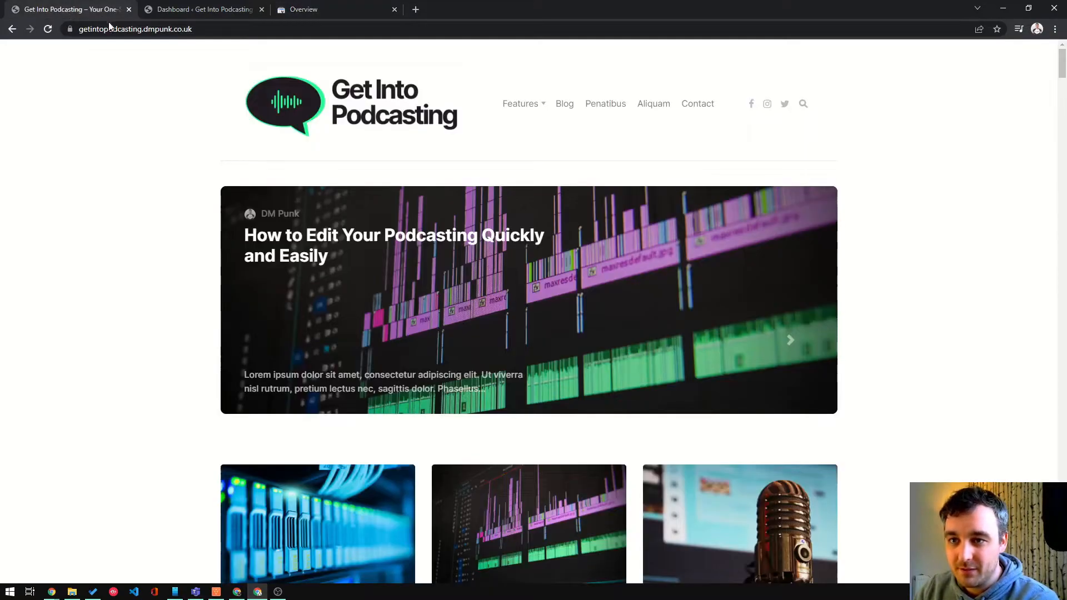
left_click(141, 31)
key("ctrl+c")
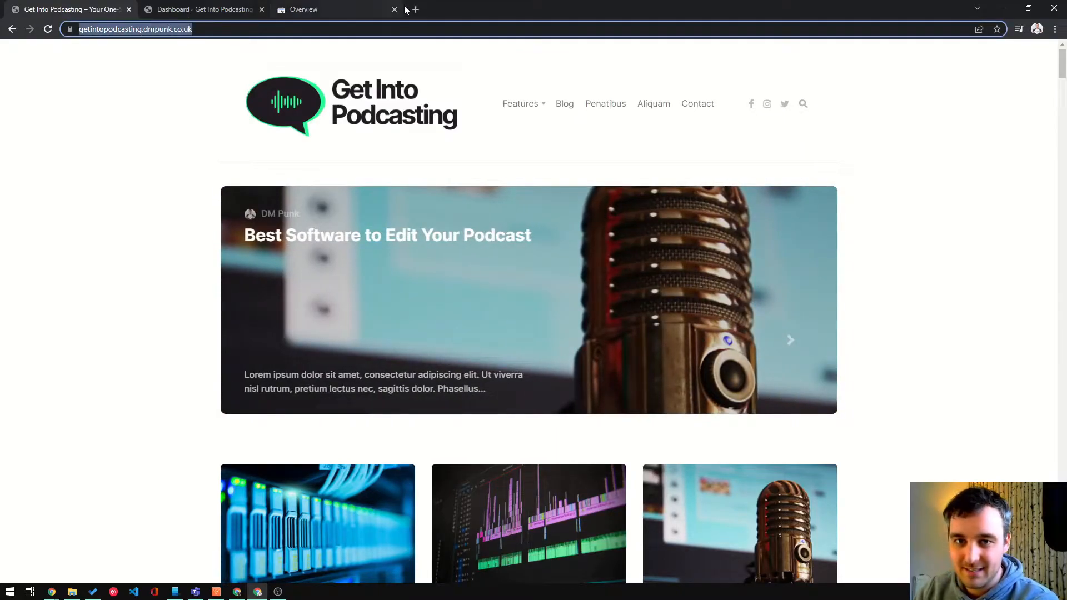
left_click(357, 8)
left_click(601, 338)
key("ctrl+v")
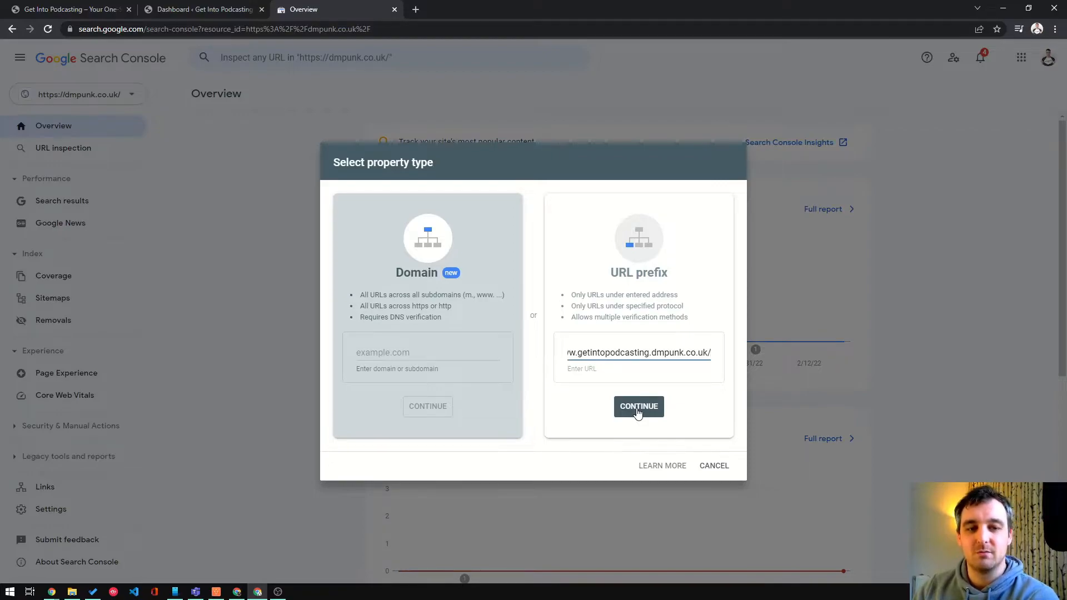
left_click_drag(591, 352, 640, 348)
left_click(665, 352)
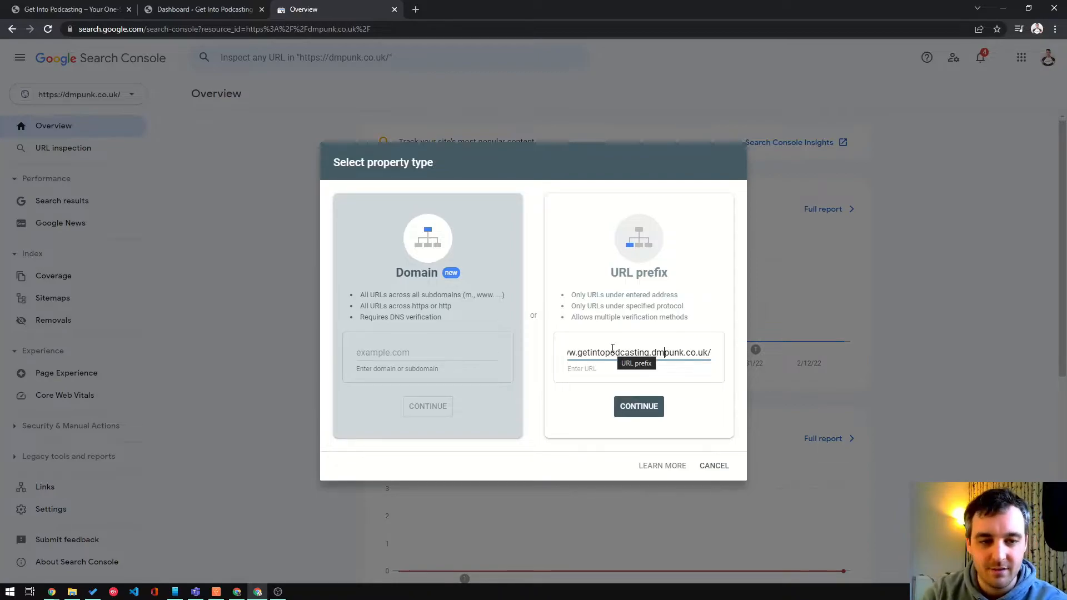
left_click(632, 404)
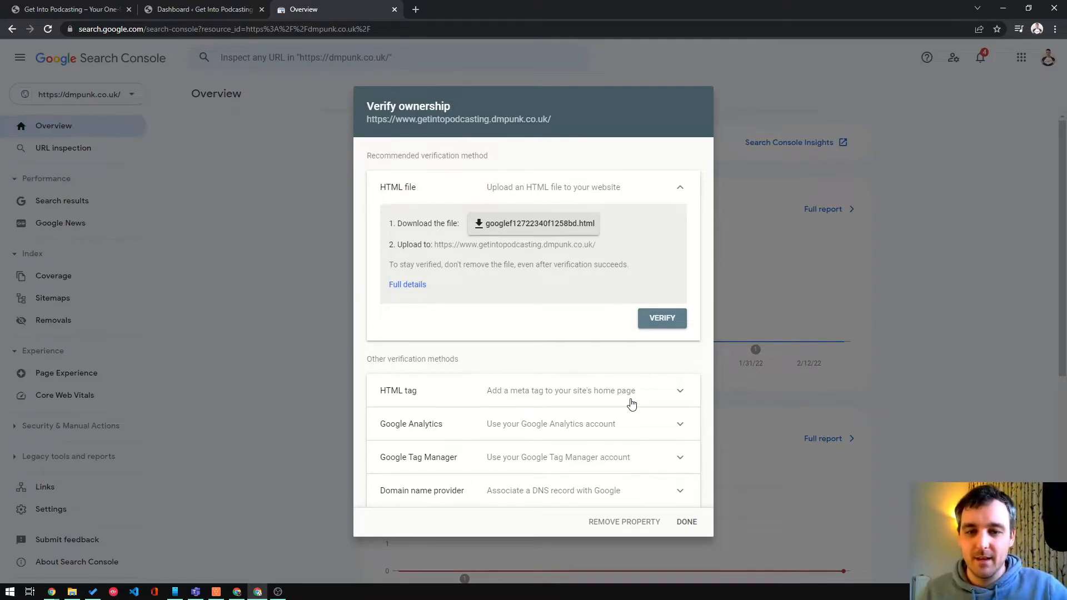
View the instructions for the Google Analytics ownership verification method.
left_click(506, 421)
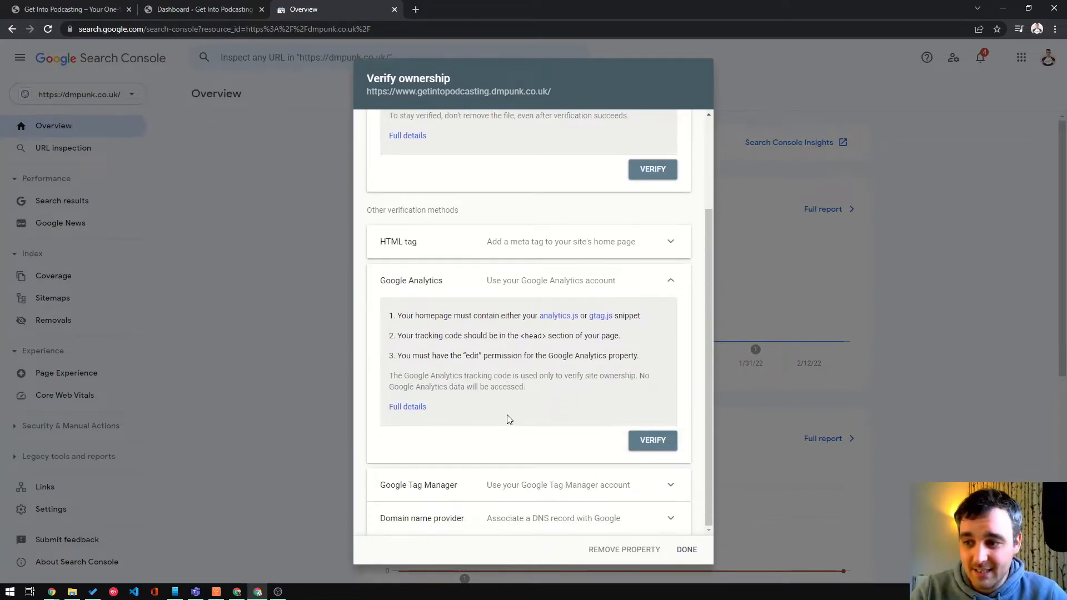
left_click(46, 12)
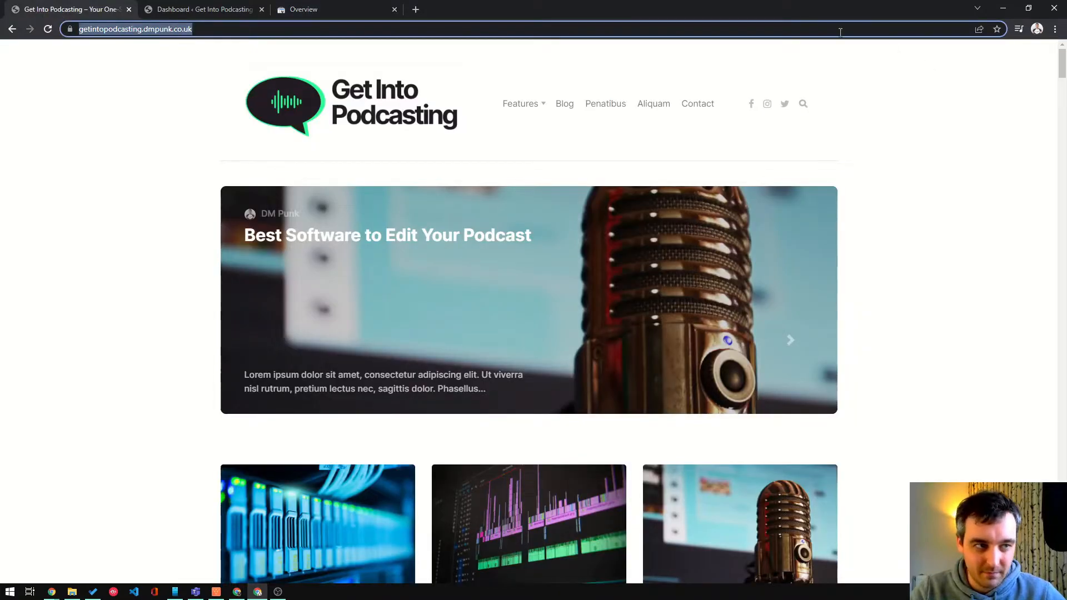
left_click(315, 11)
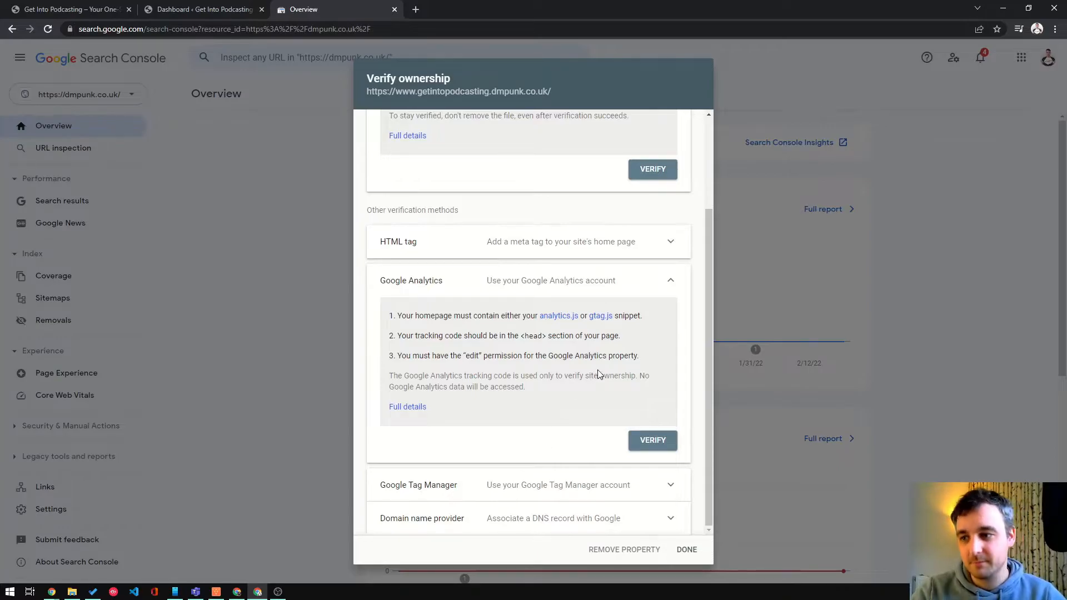
Expand the HTML tag verification method, collapse the HTML file method, and copy the google-site-verification meta tag.
left_click(544, 249)
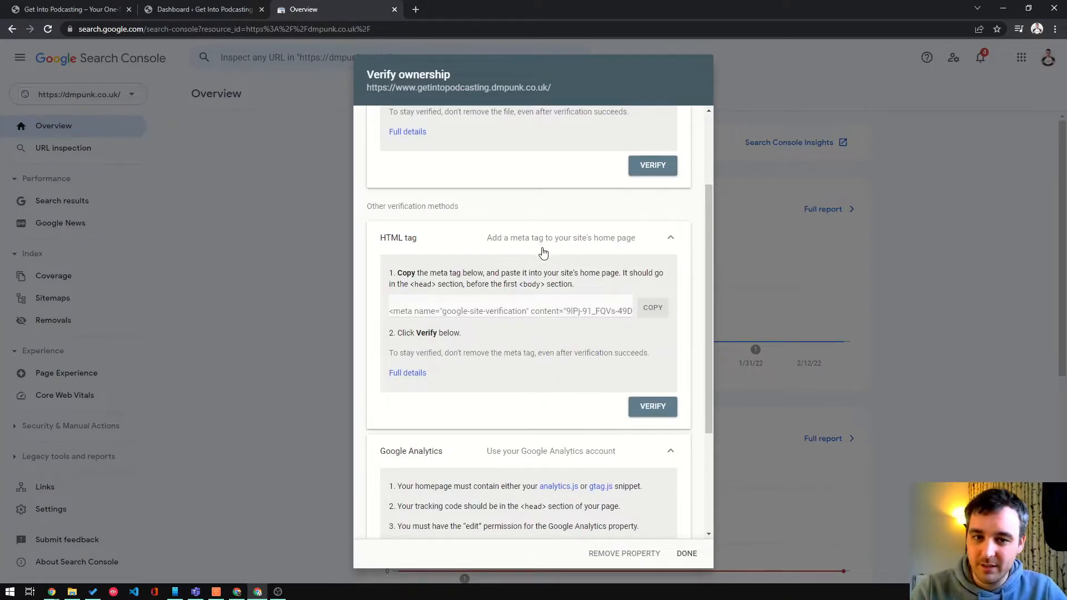
scroll(580, 278, "up", 3)
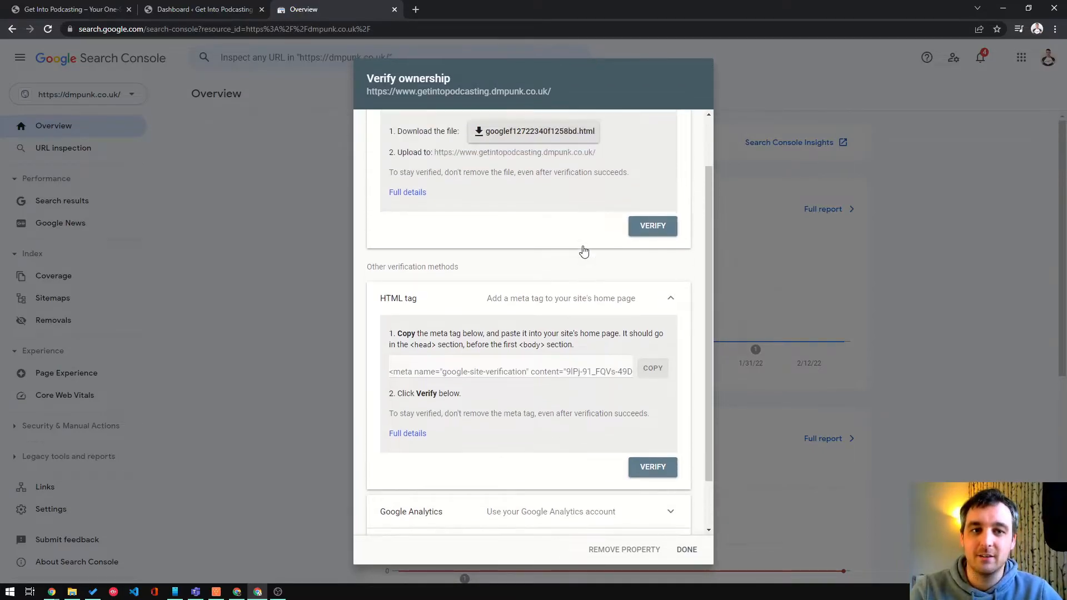
left_click(567, 159)
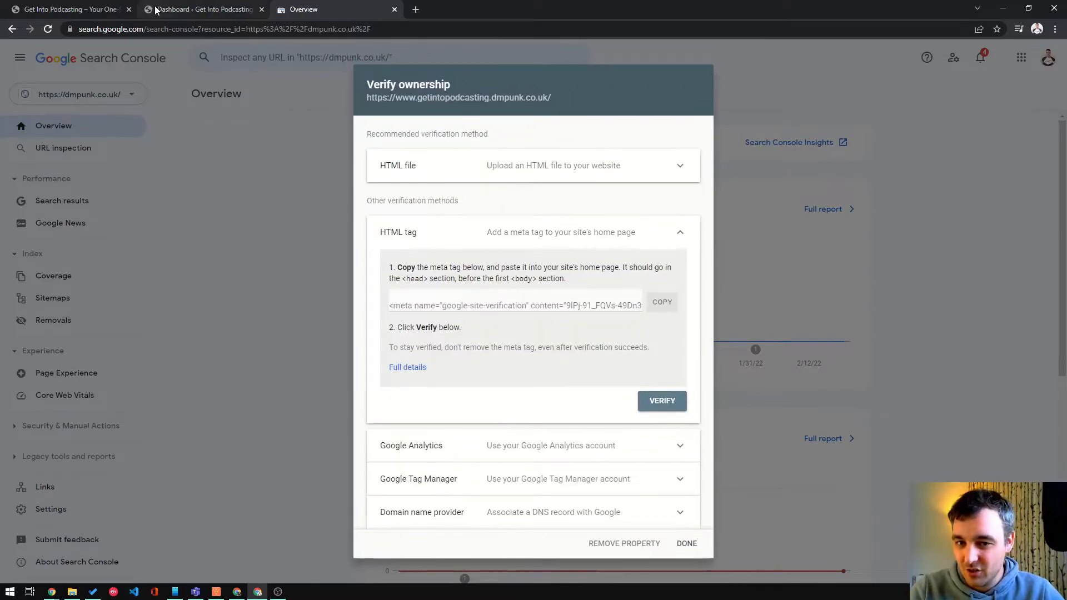
left_click(395, 305)
left_click_drag(395, 305, 530, 303)
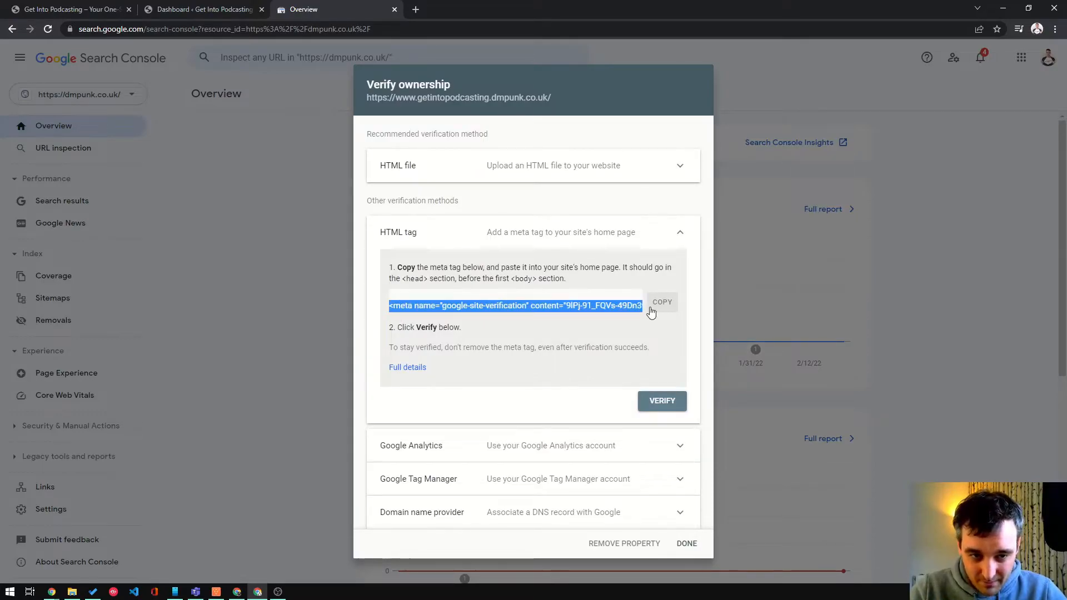
left_click(669, 307)
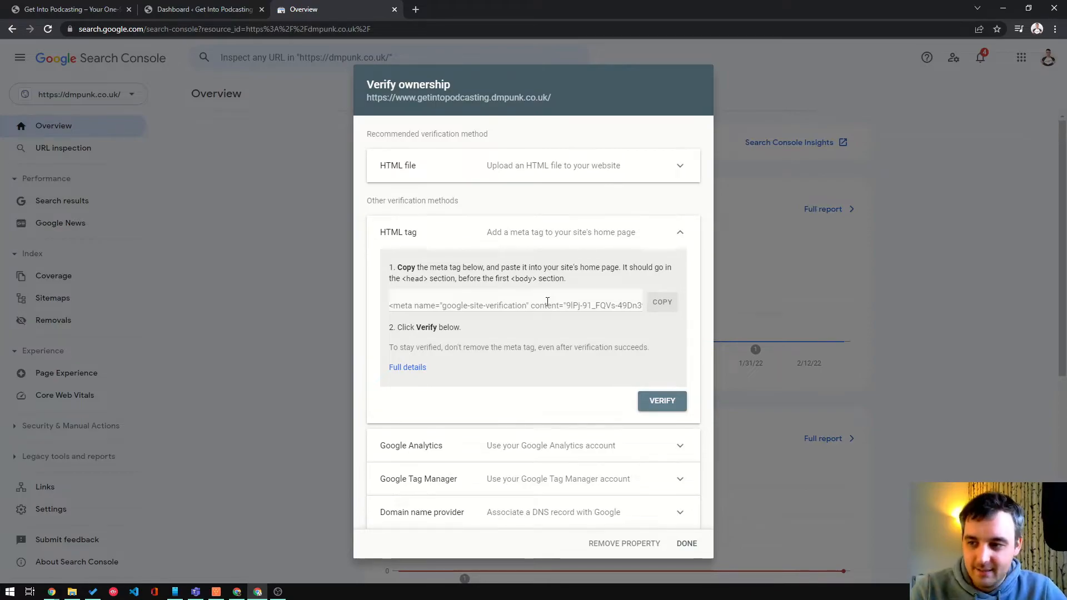
left_click_drag(396, 279, 438, 278)
left_click(436, 275)
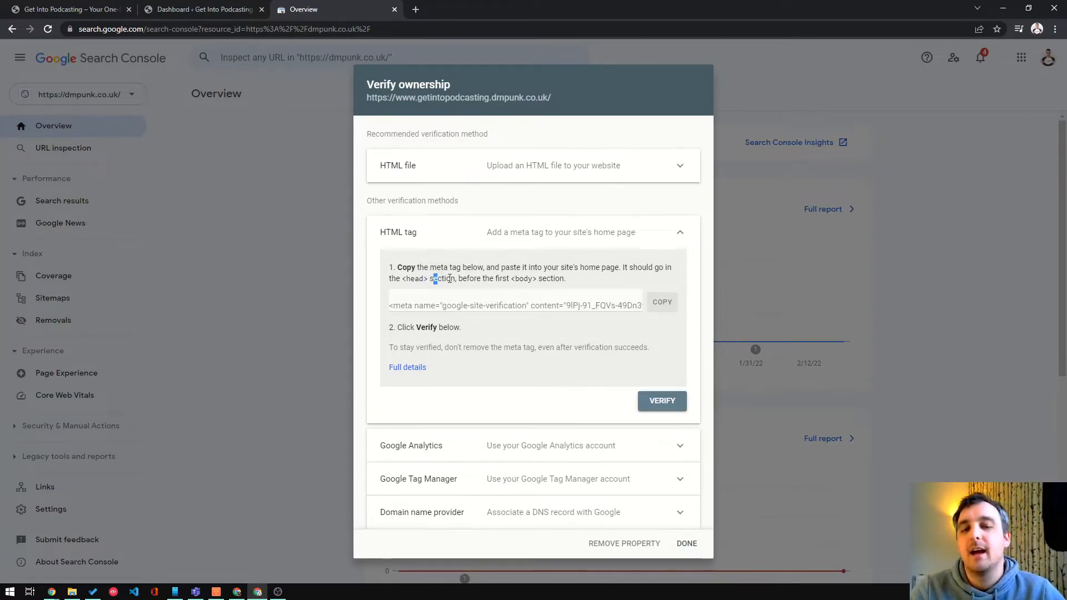
left_click(599, 278)
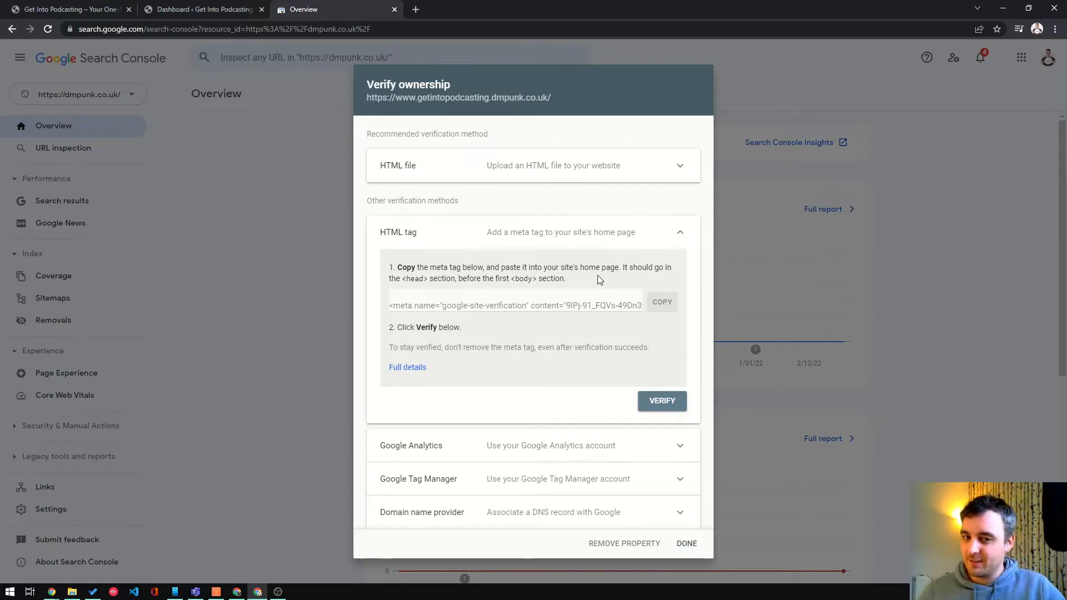
In the WordPress admin, search the new plugins for "yoast" and install and activate Yoast SEO.
left_click(225, 7)
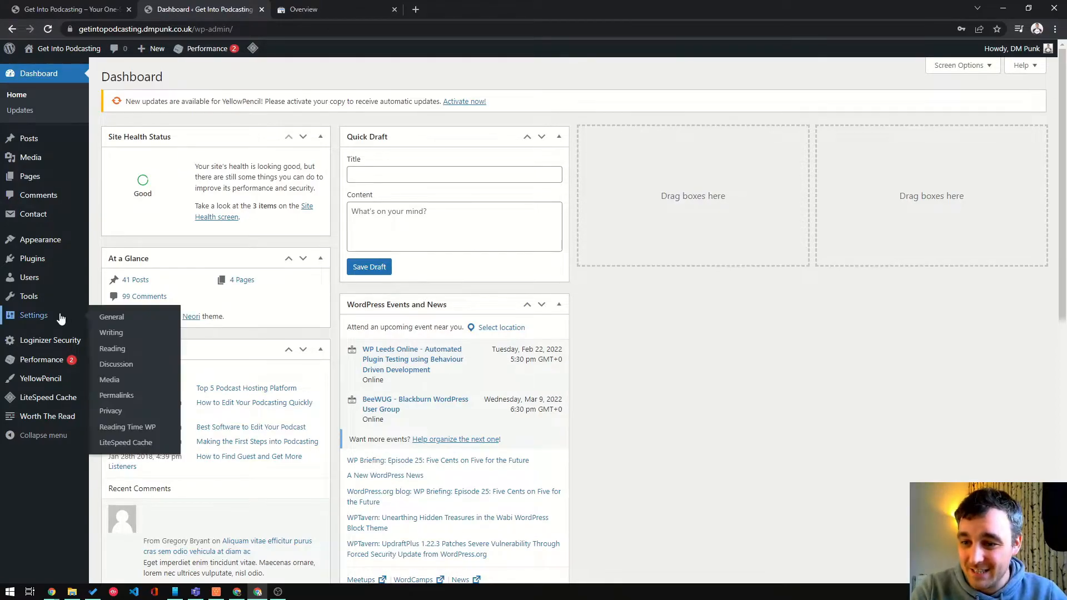
mouse_move(47, 264)
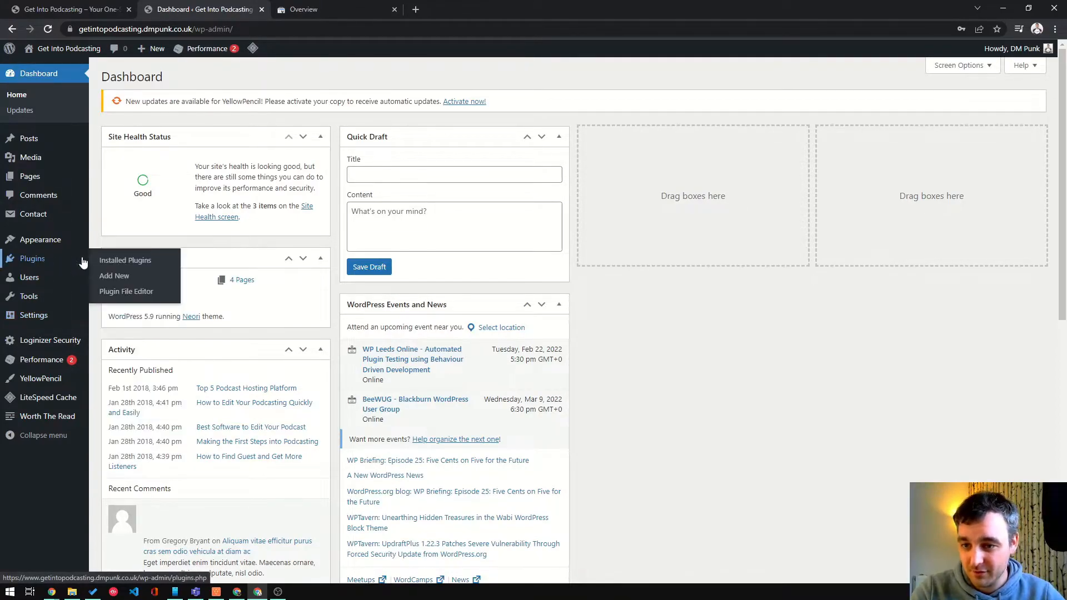
left_click(120, 278)
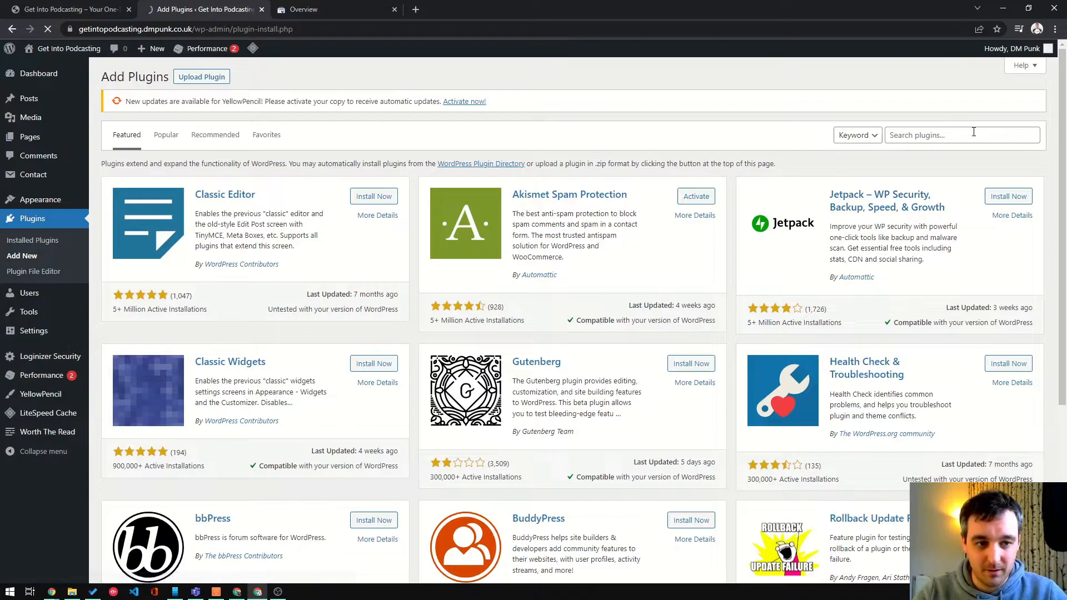
left_click(974, 132)
type("oast")
key("BackSpace")
key("BackSpace")
key("BackSpace")
key("BackSpace")
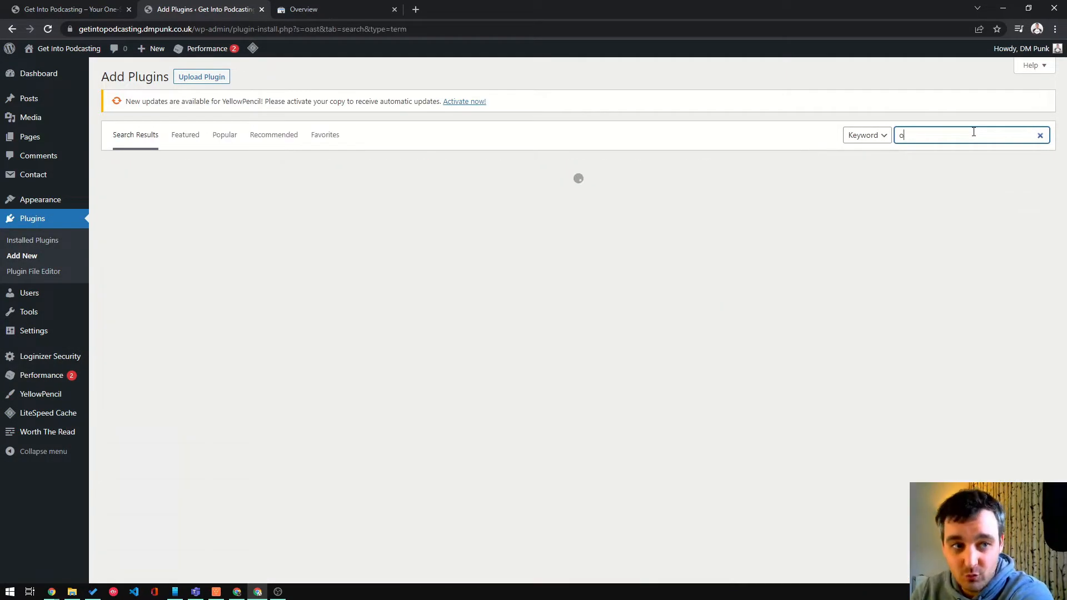
type("yoast")
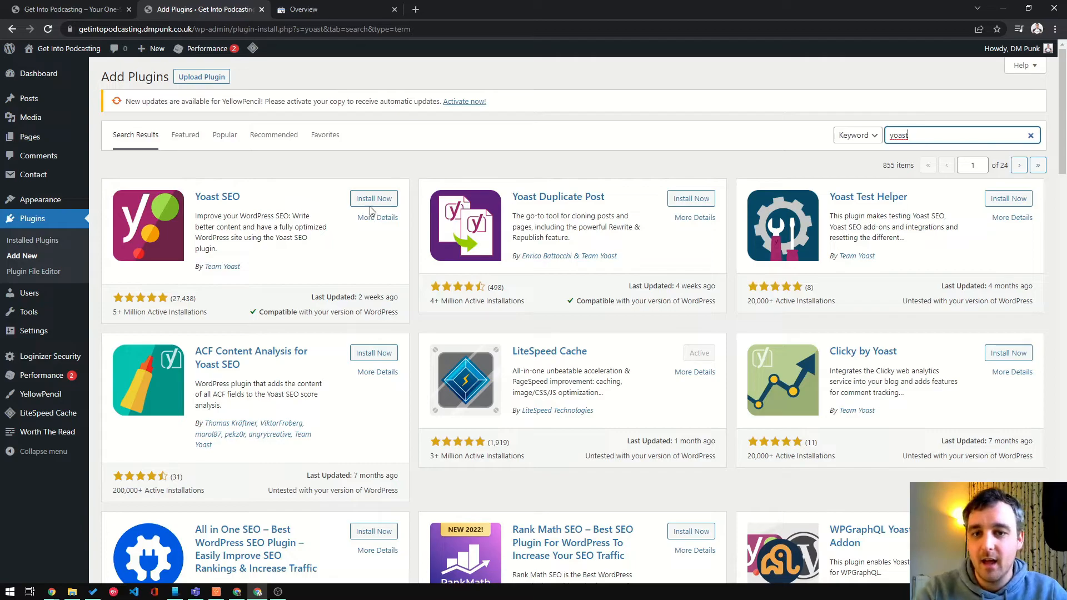
left_click(372, 201)
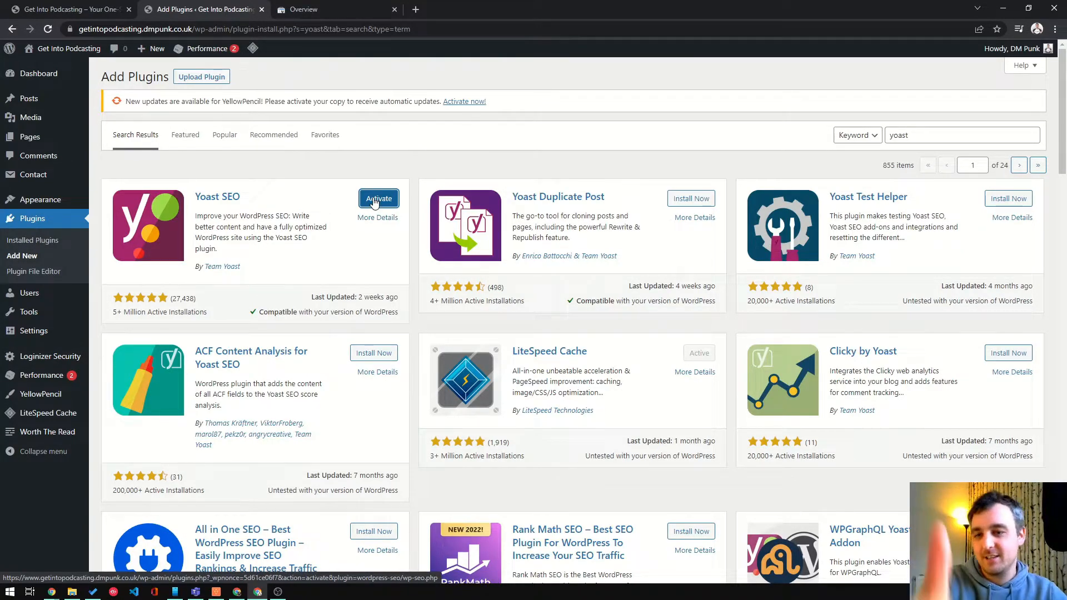
left_click(374, 202)
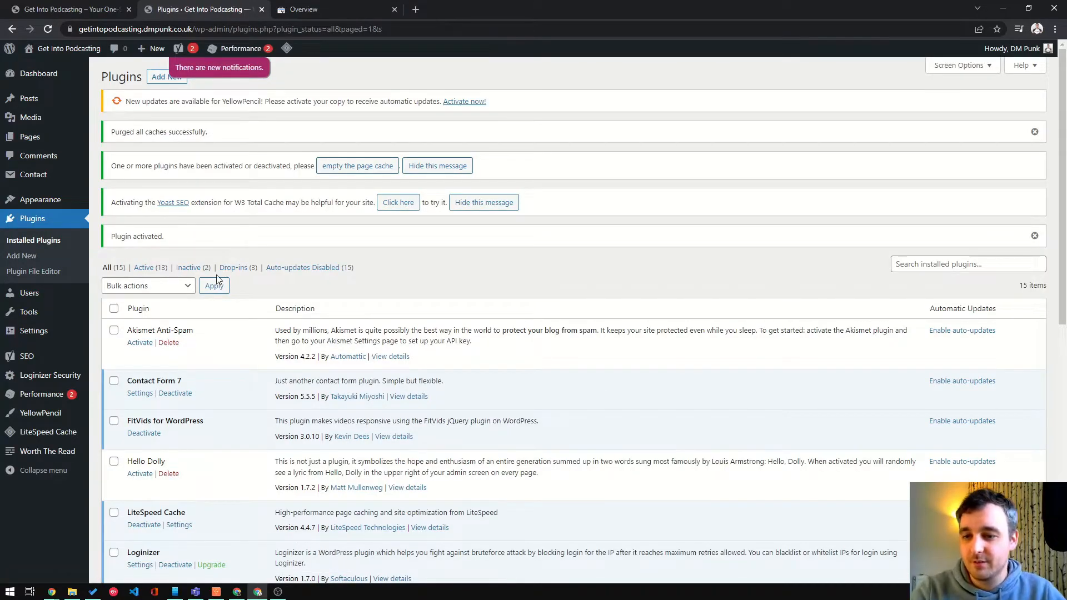
Look through the Search Appearance settings of Yoast SEO for a place for the verification tag.
mouse_move(38, 371)
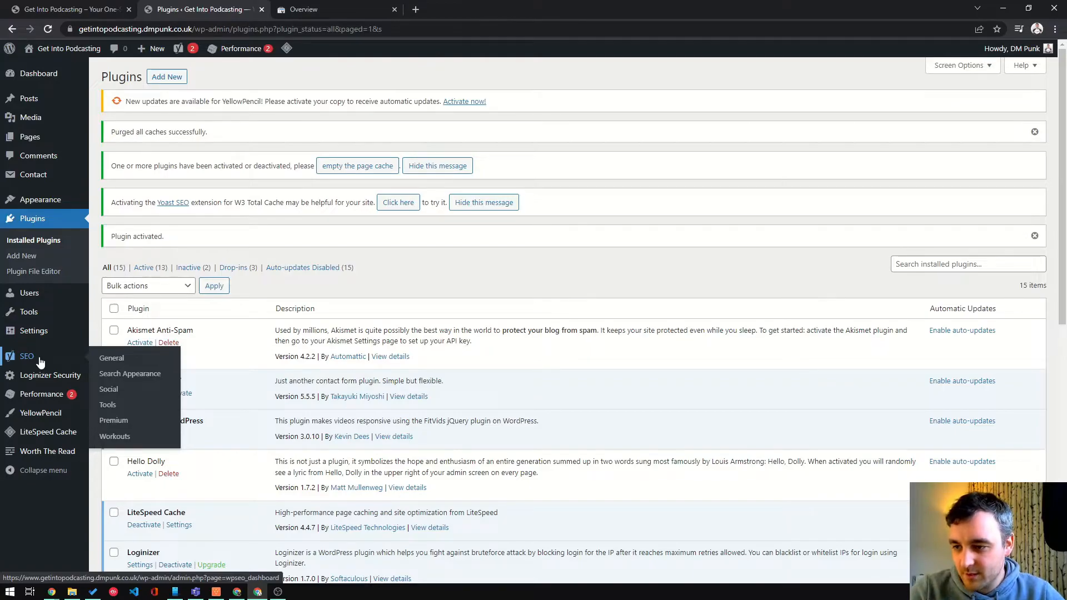
left_click(140, 375)
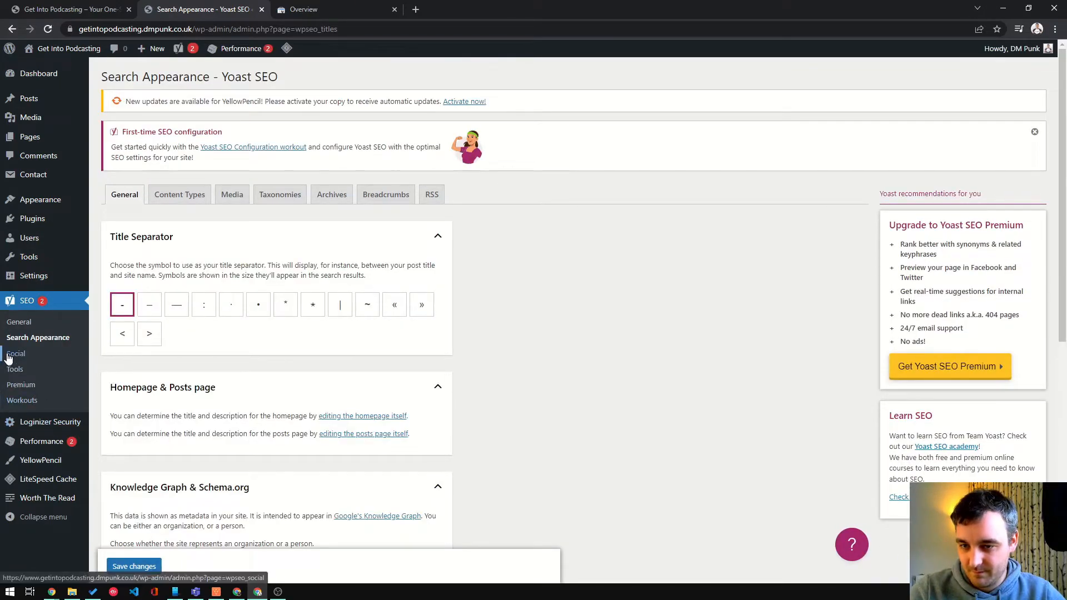
scroll(179, 395, "down", 8)
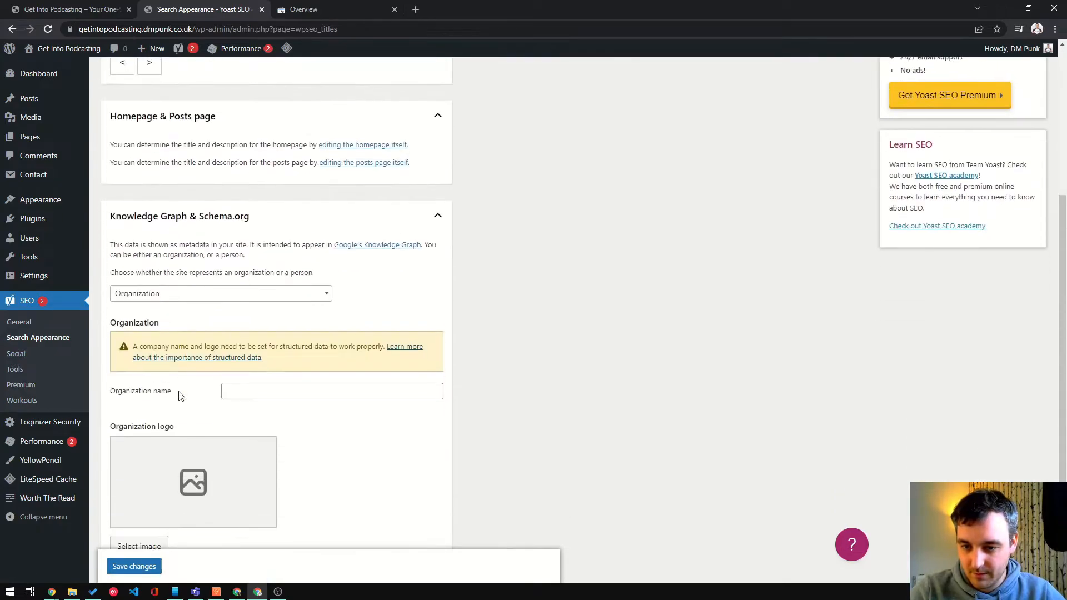
scroll(179, 396, "up", 8)
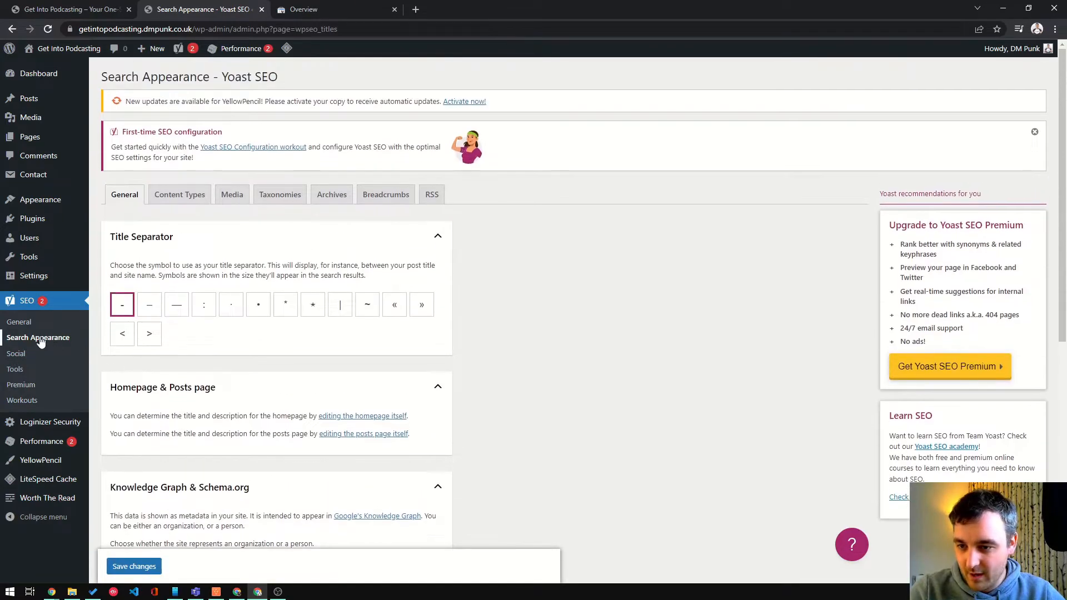
Open the Webmaster Tools verification settings in Yoast SEO's general settings and place the cursor in the Google verification code field.
left_click(19, 323)
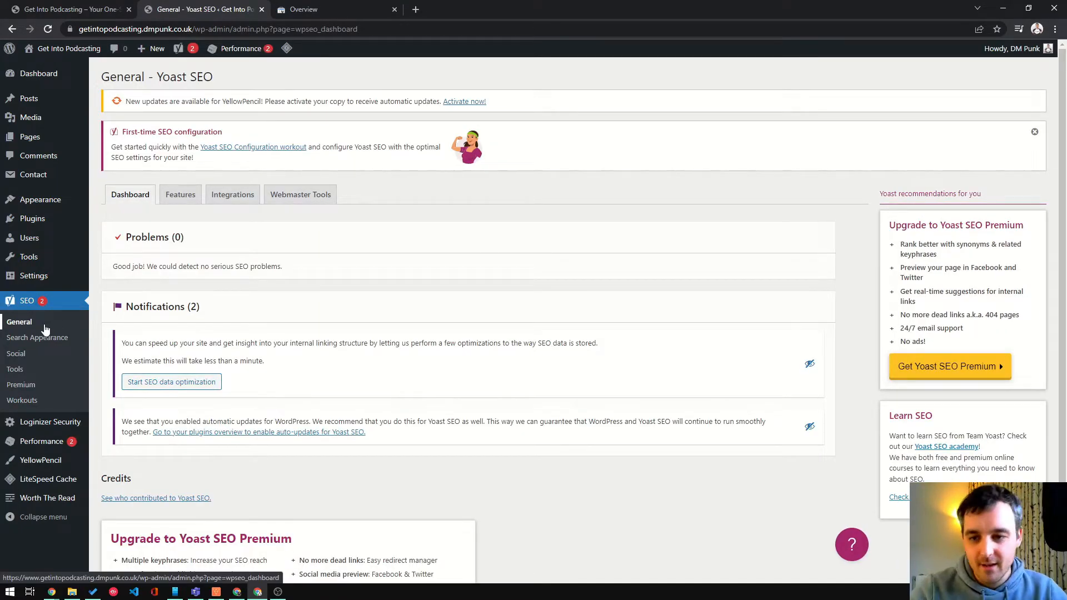
left_click(317, 198)
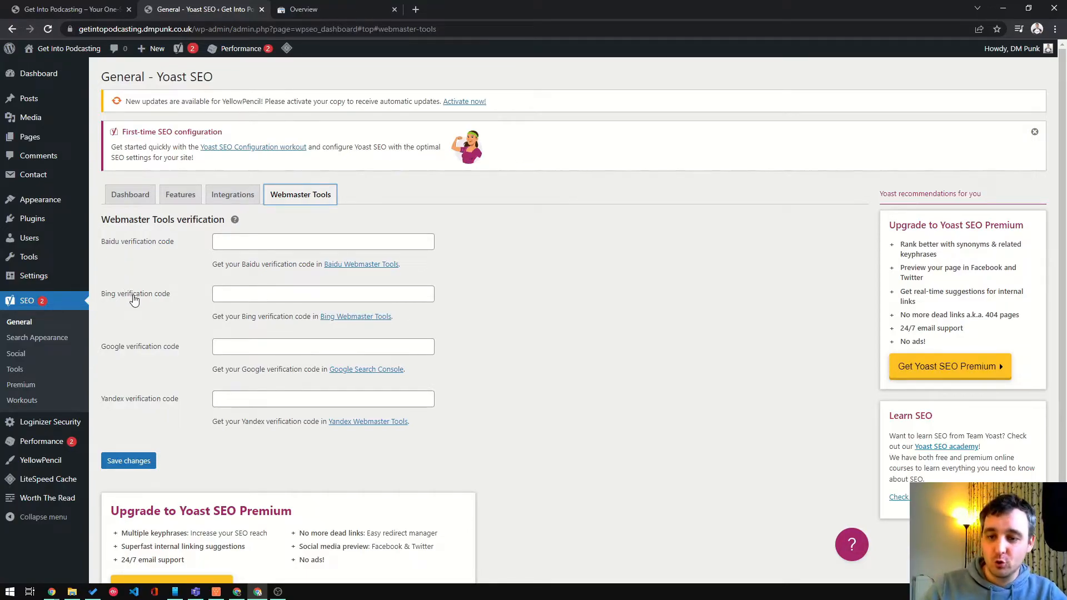
left_click(281, 346)
left_click(167, 403)
left_click(258, 292)
left_click(241, 351)
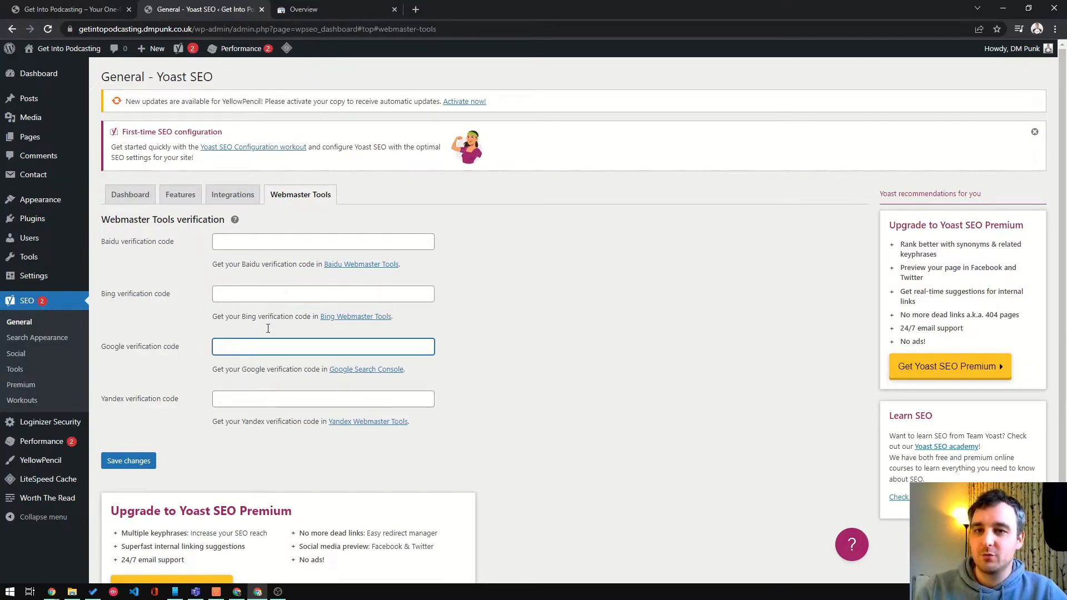
Copy the HTML meta tag again from Google Search Console, paste it as the Google verification code in Yoast SEO, and save the changes.
left_click(362, 6)
left_click(662, 304)
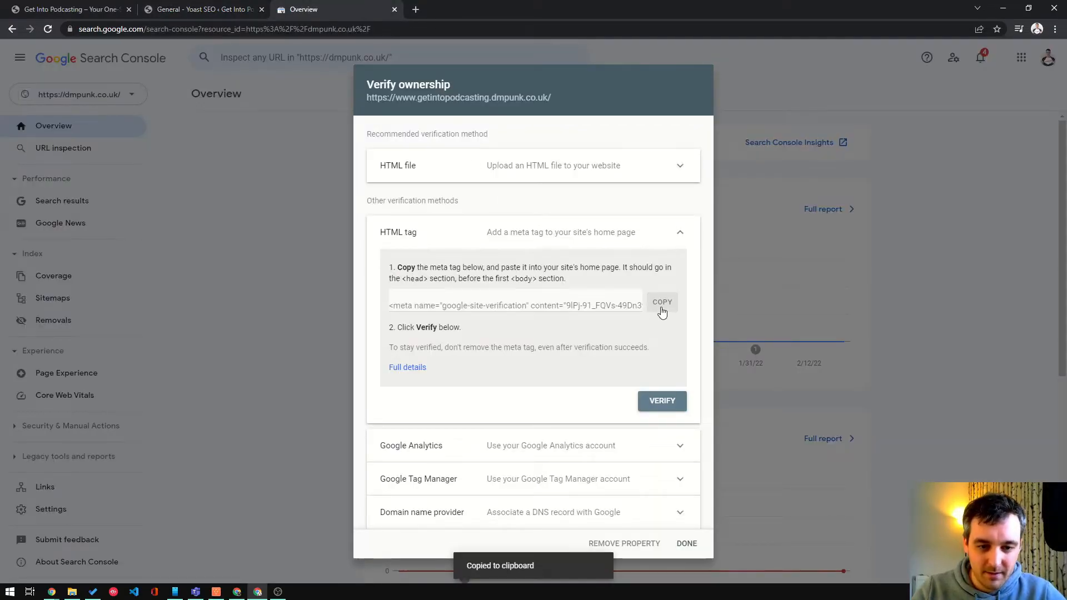
left_click(210, 10)
key("ctrl+v")
left_click(151, 461)
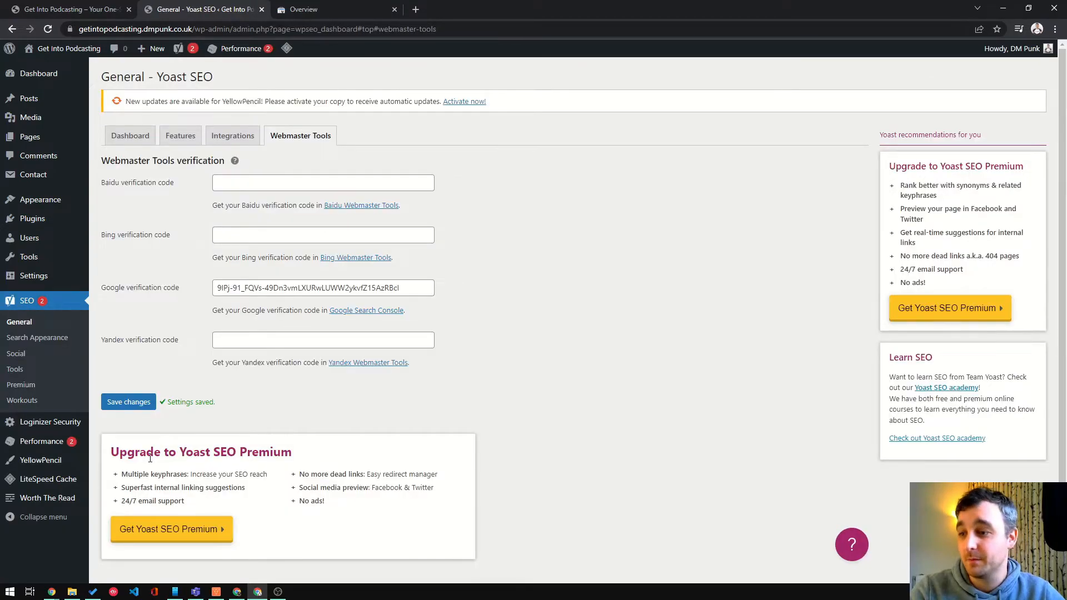
In Google Search Console, verify ownership of the site with the HTML tag method and go to the property.
left_click(358, 8)
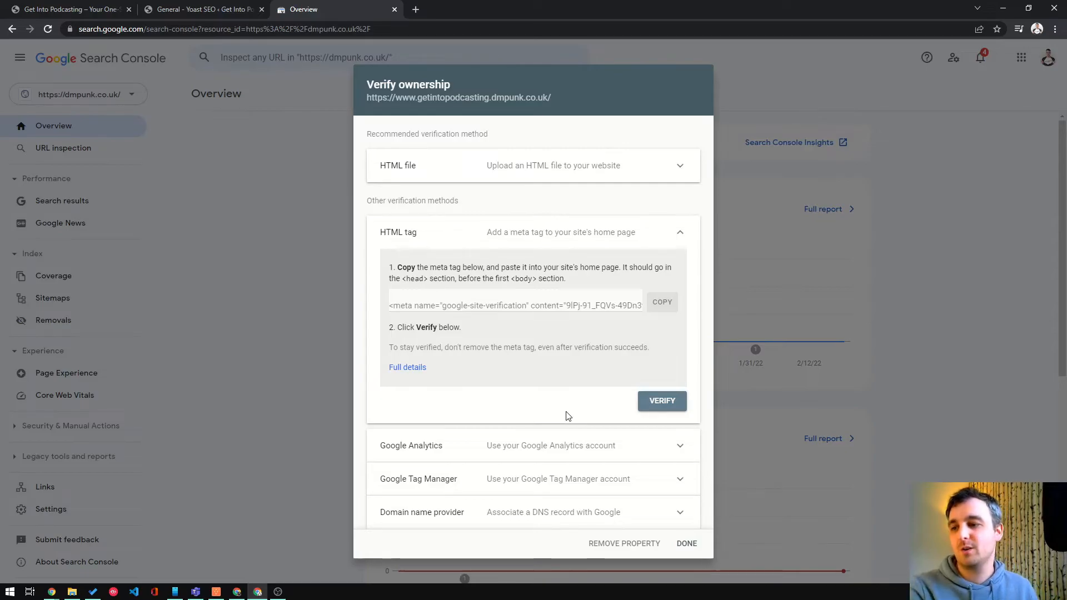
left_click(659, 413)
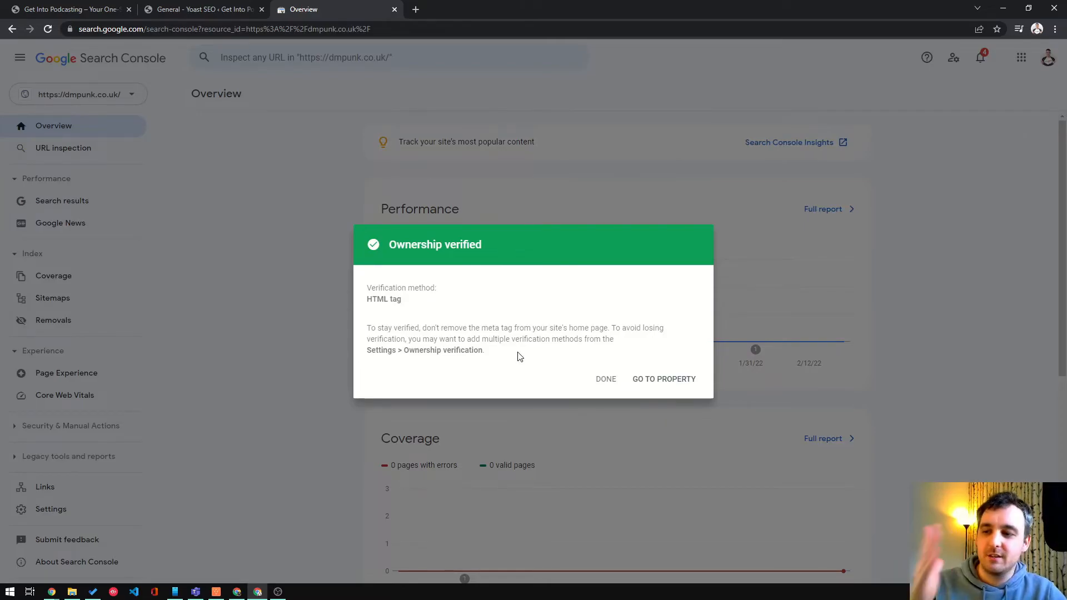
left_click(647, 380)
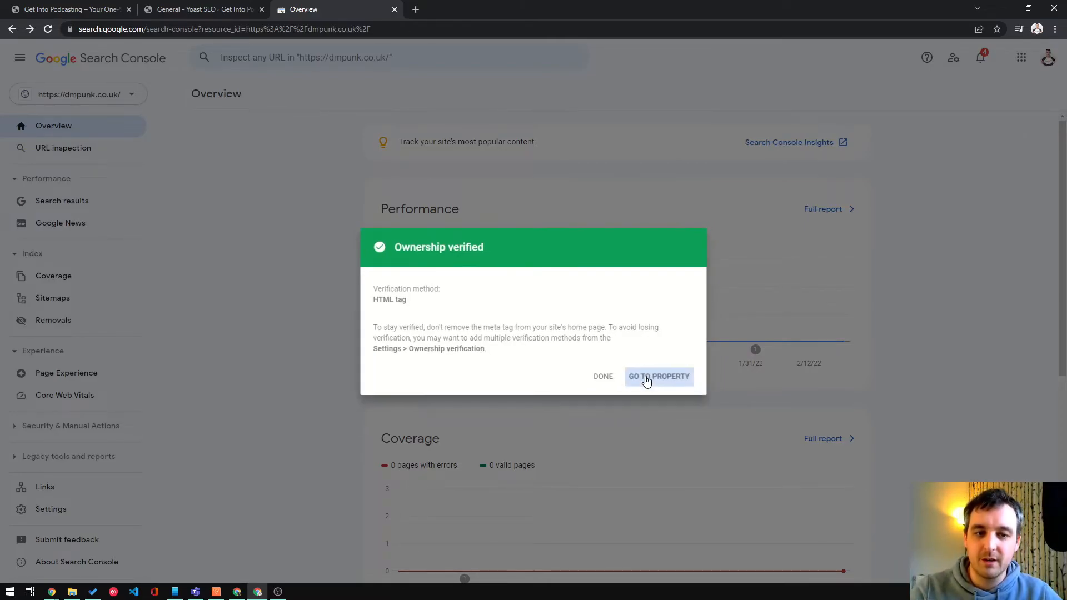